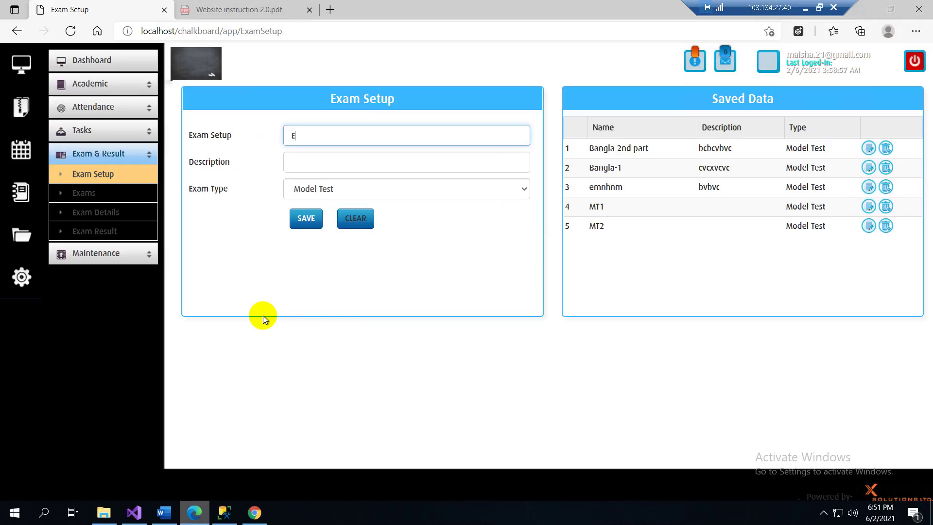
- Enter the exam name Exam-1 and the description cdsvfdvfd
text(am)
key(BackSpace)
text(xam-1)
click(292, 154)
click(291, 189)
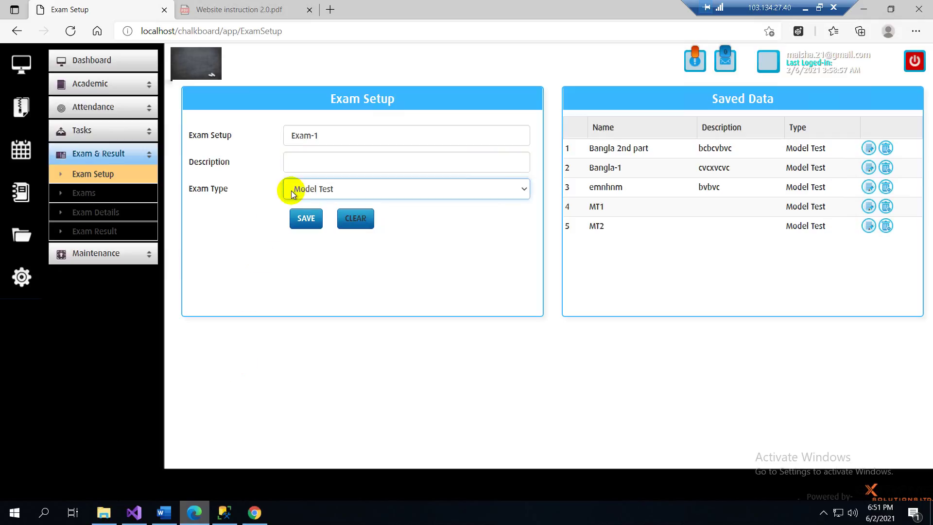
click(298, 159)
text(cdsvfdvfd)
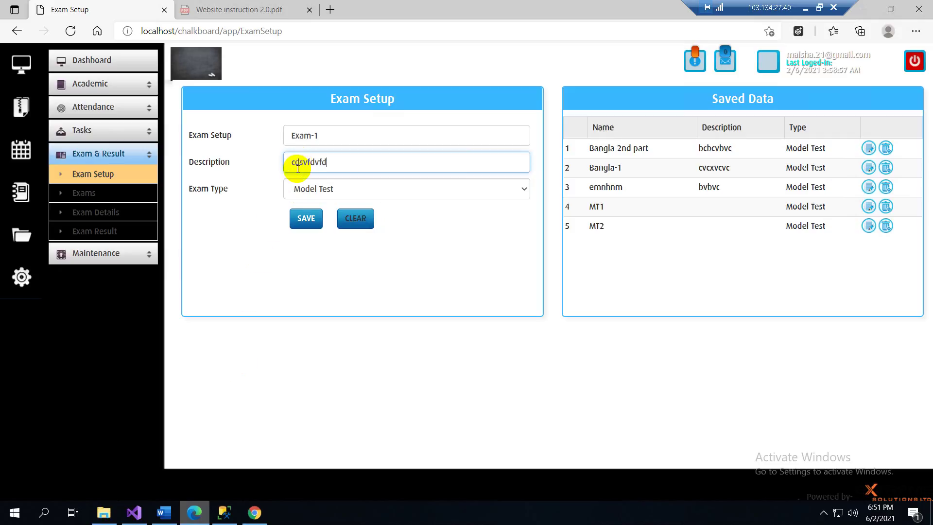
- Set the exam type to First Terminal Exam, save it, and restore the browser to a smaller window
click(340, 193)
click(334, 214)
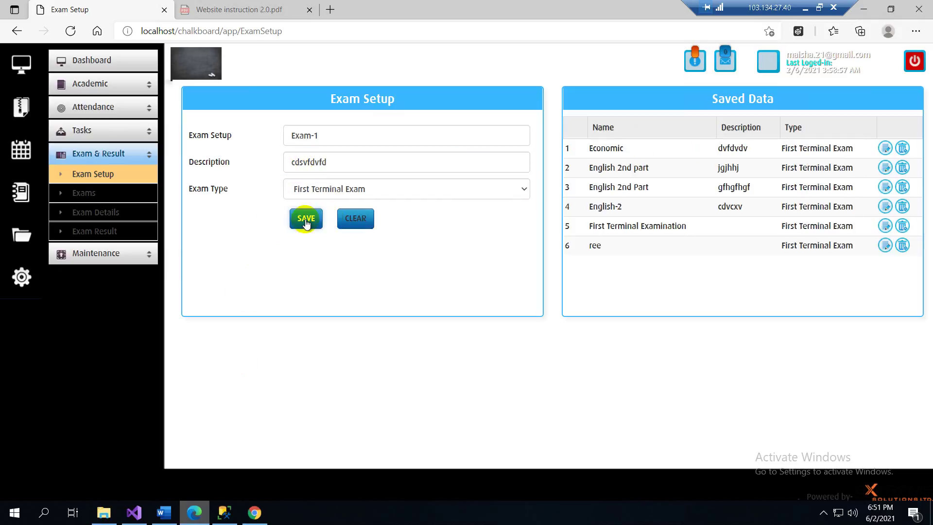
click(306, 219)
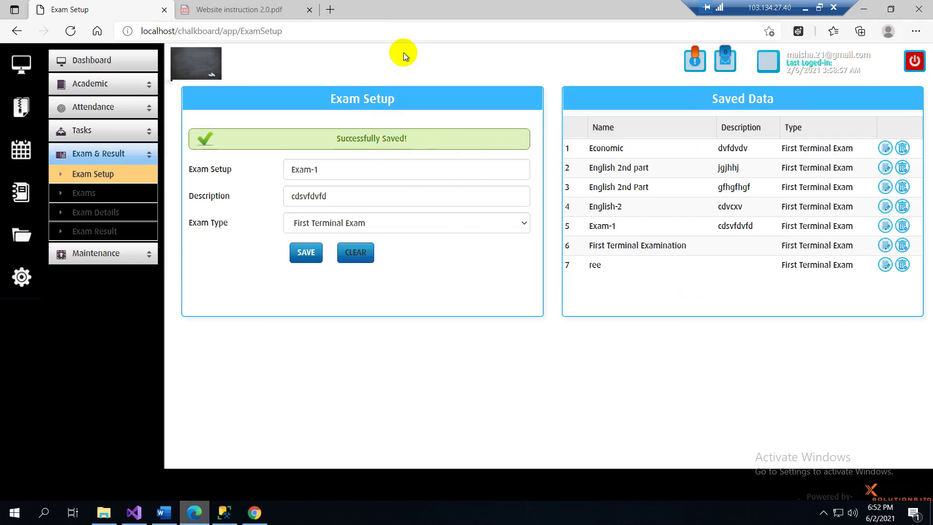
double_click(401, 15)
click(402, 19)
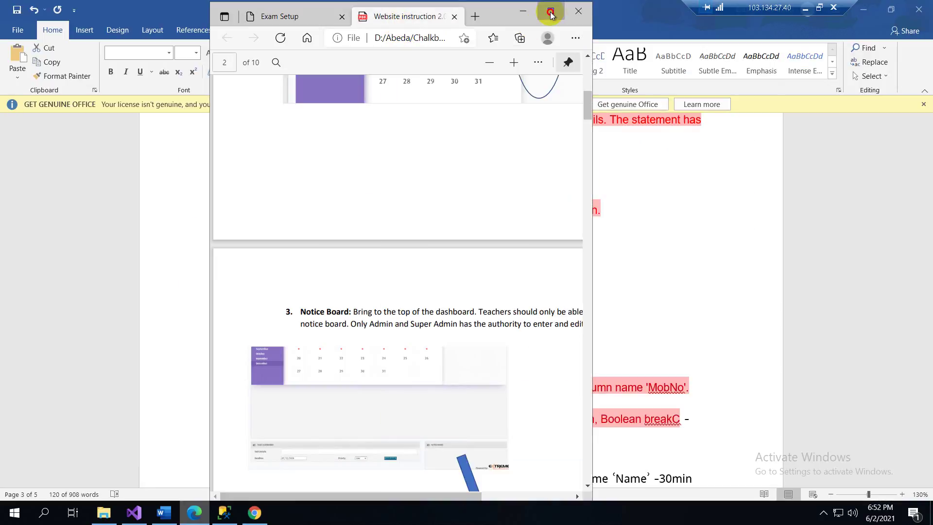
- Maximize the browser and reload a blank Exam Setup page
click(550, 11)
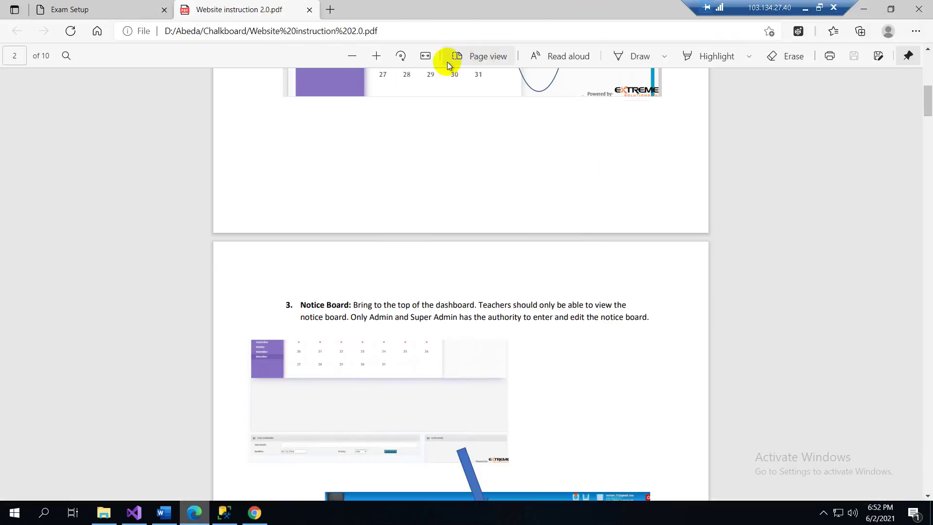
click(130, 12)
click(333, 32)
key(Return)
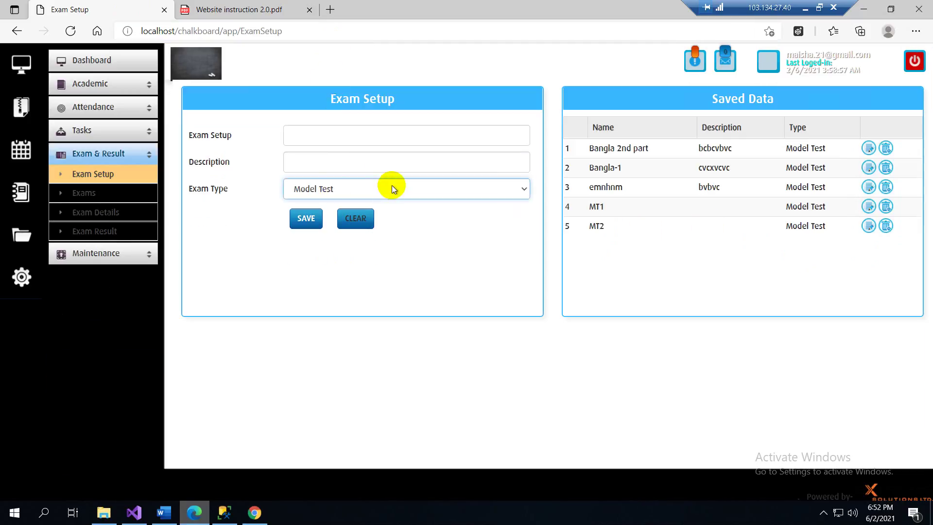
- Browse saved exams by type: First Terminal, then Second Terminal, ending on Model Test
click(391, 189)
click(376, 215)
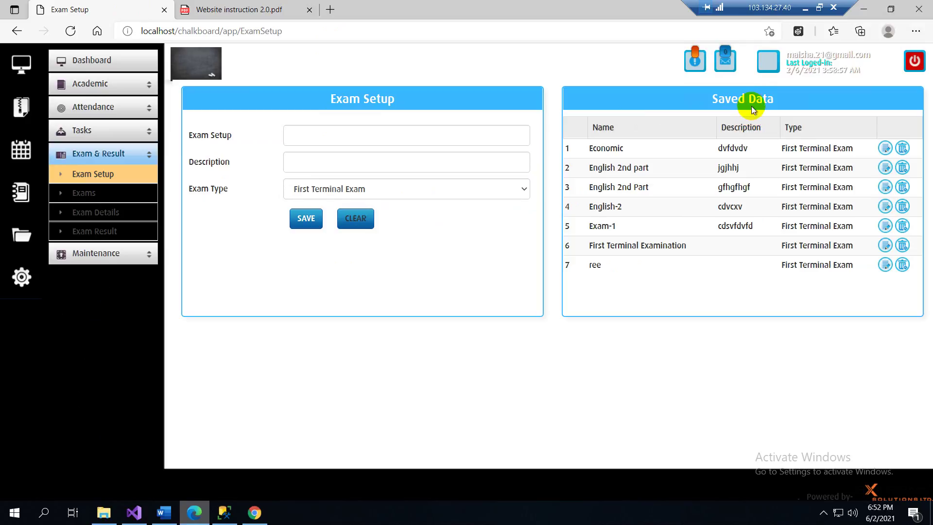
click(345, 189)
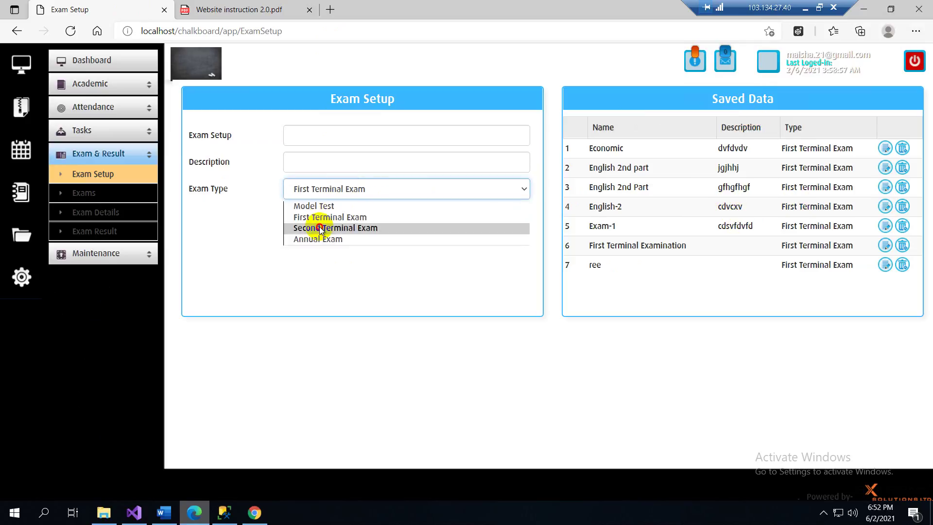
click(320, 228)
click(340, 195)
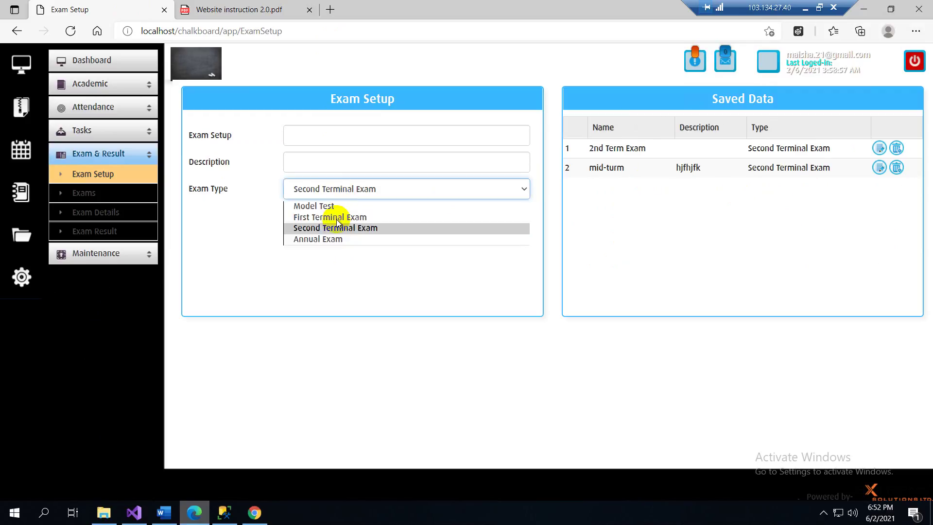
click(316, 207)
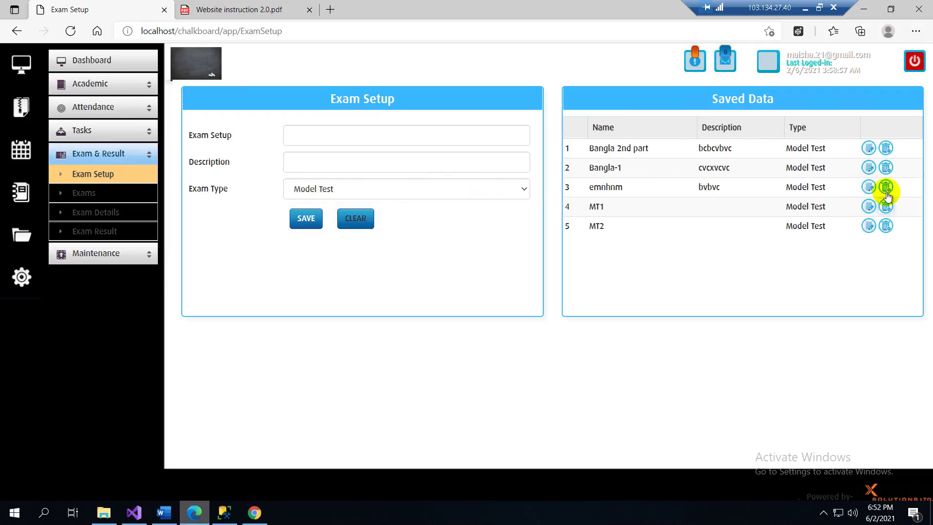
- Switch the edit form to Bangla-1, enter description fgfbgfhbgf, and update it
click(870, 148)
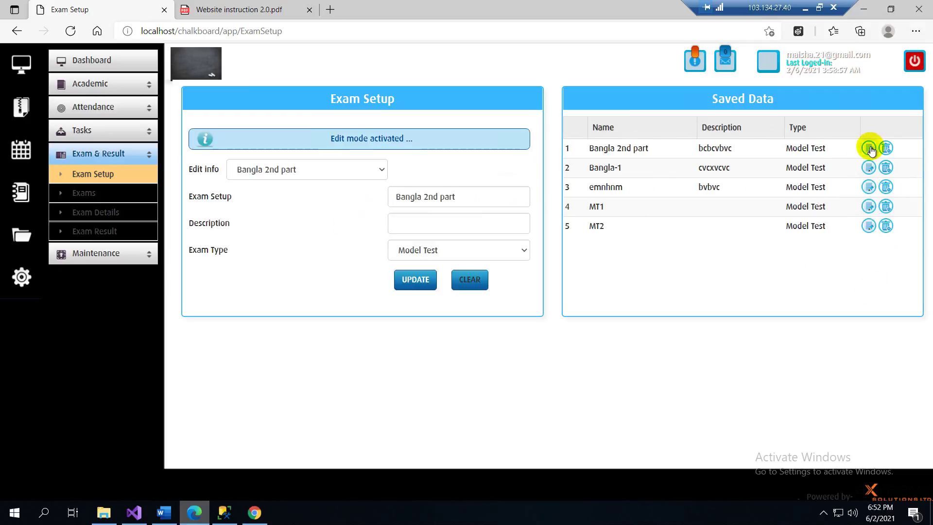
click(340, 170)
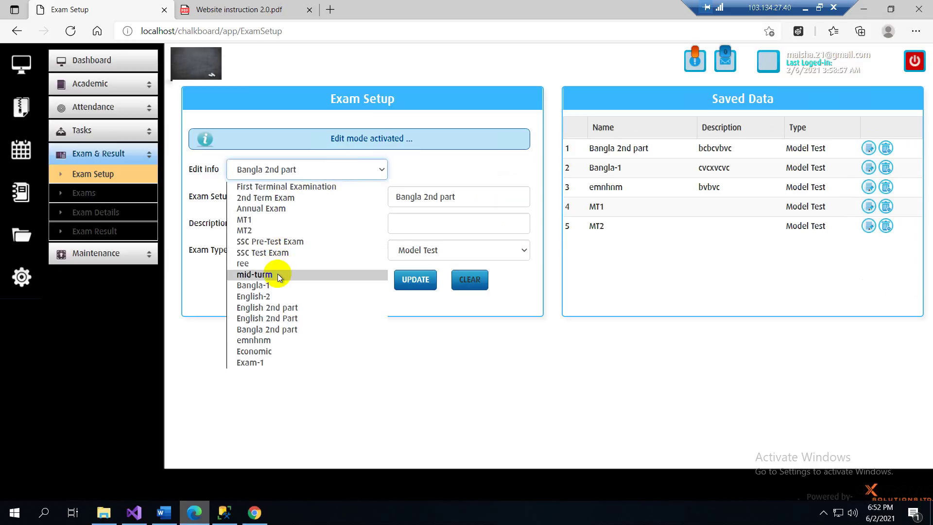
click(266, 287)
click(432, 197)
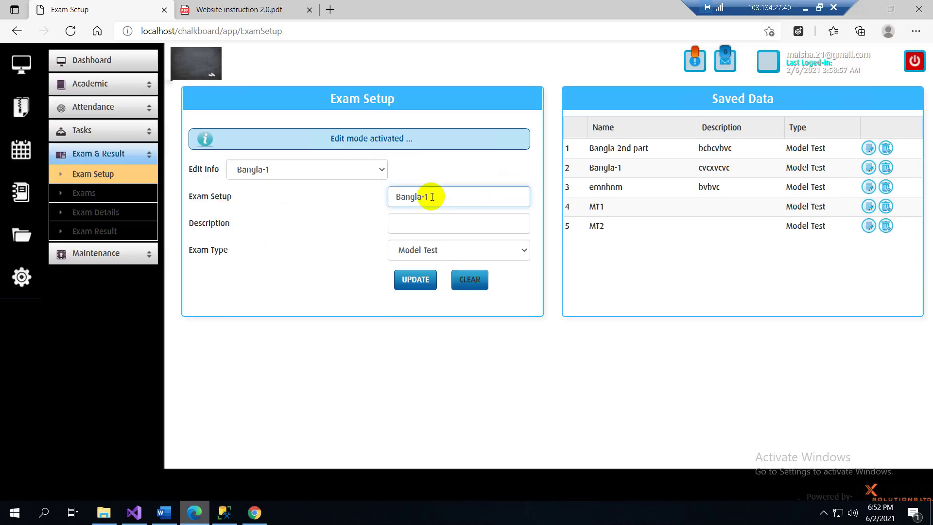
click(417, 224)
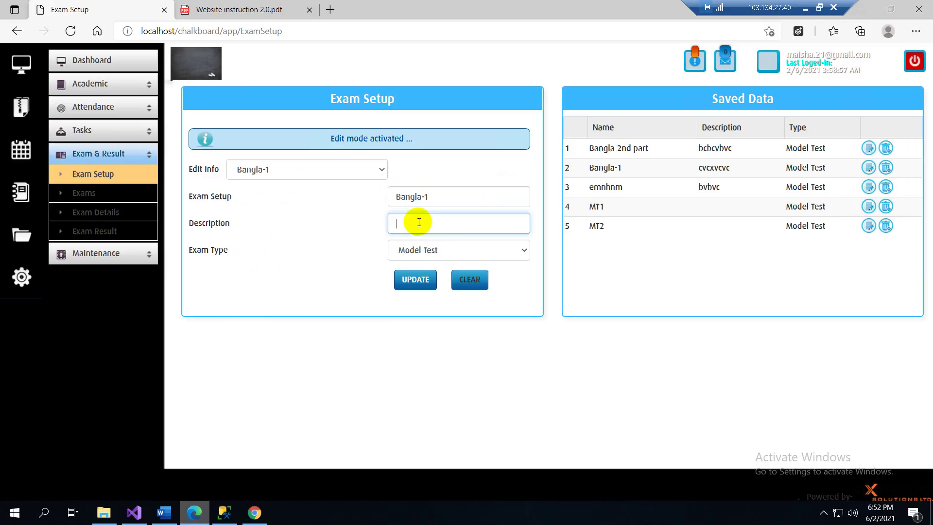
text(fgfbgfhbgf)
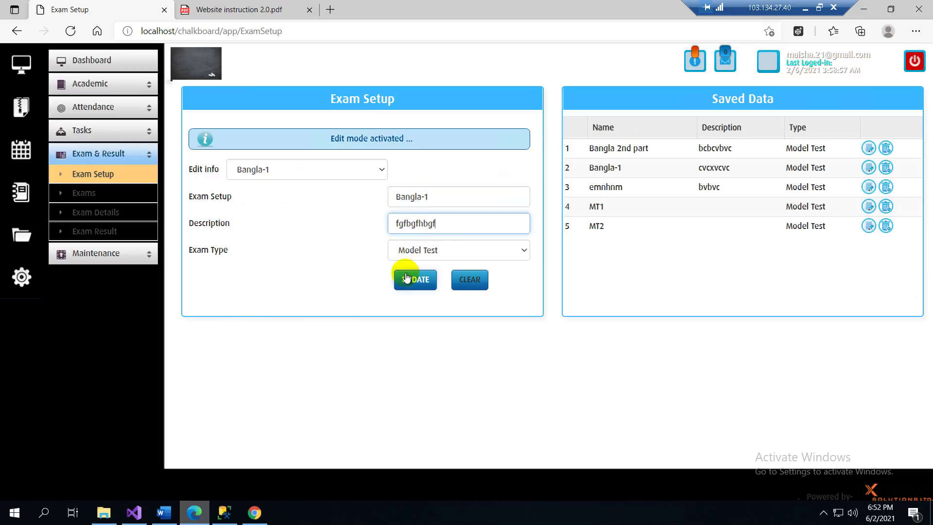
click(406, 281)
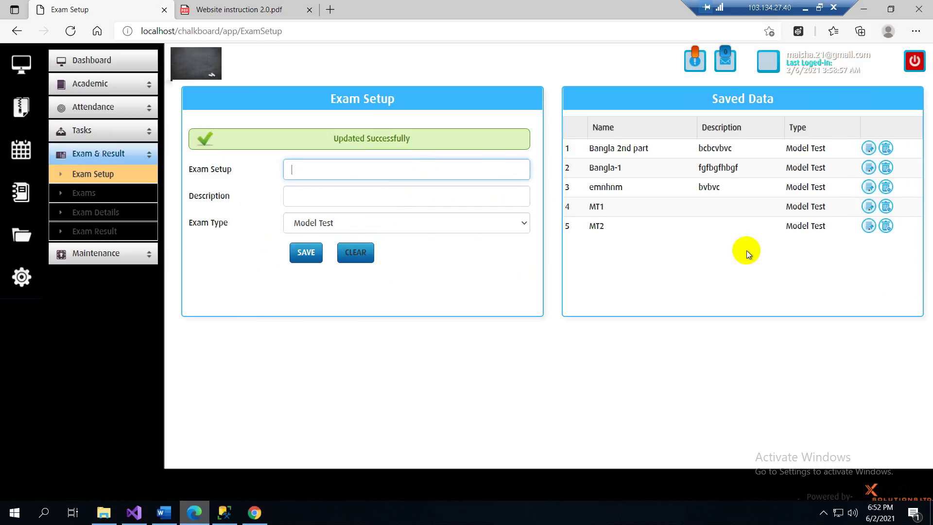
click(386, 23)
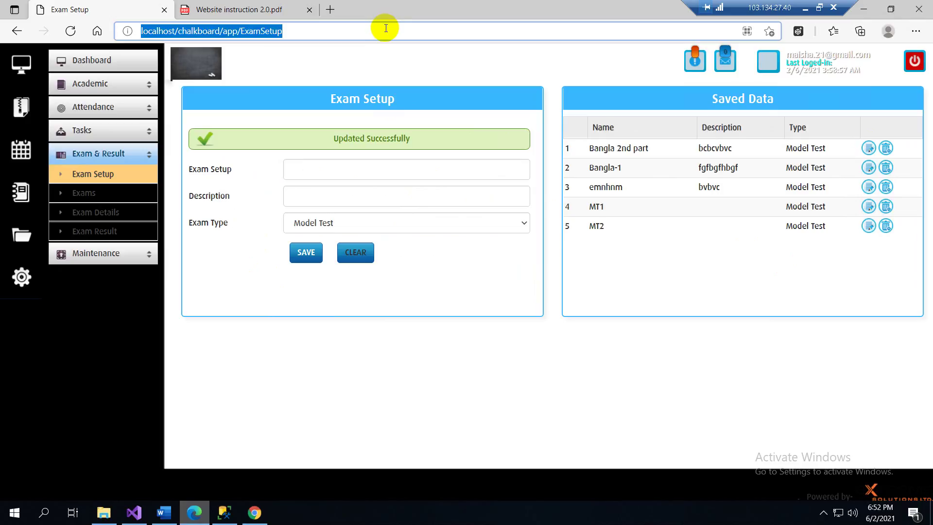
- Delete the emnhnm exam and confirm the permanent deletion
click(369, 64)
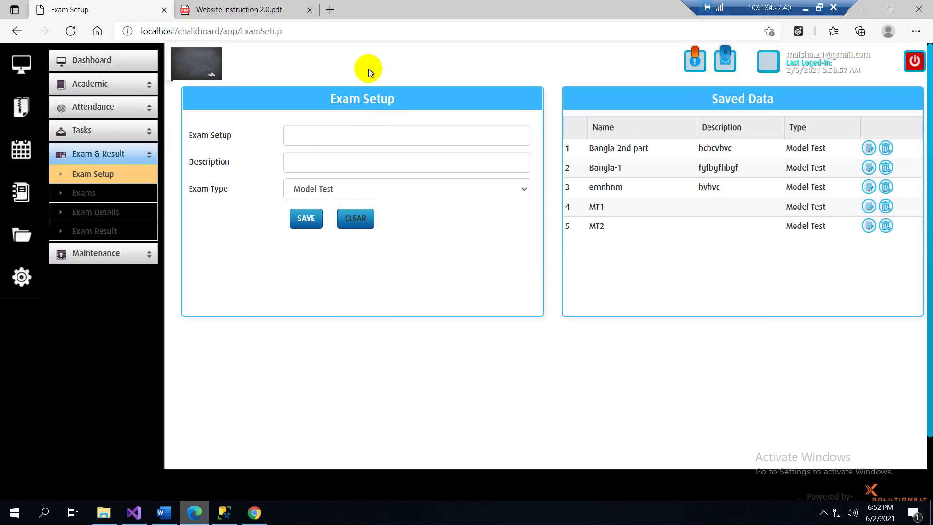
click(885, 188)
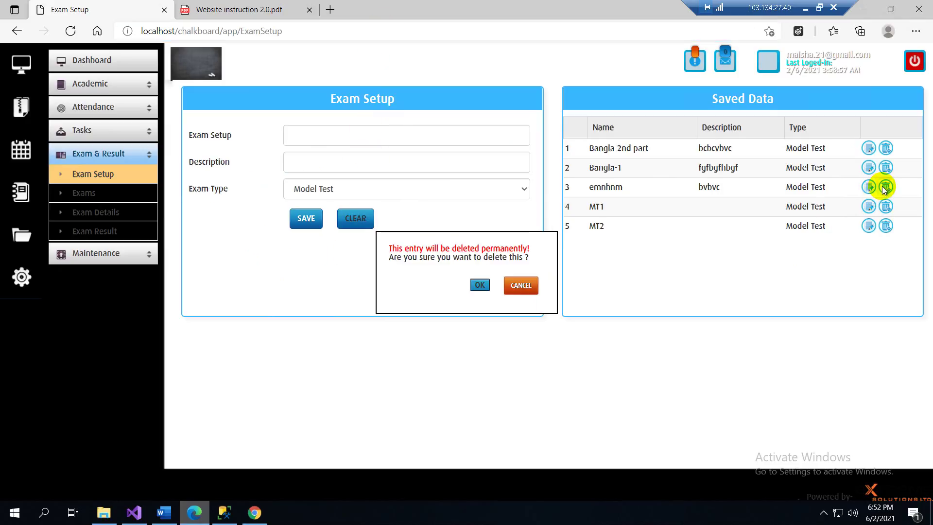
click(480, 285)
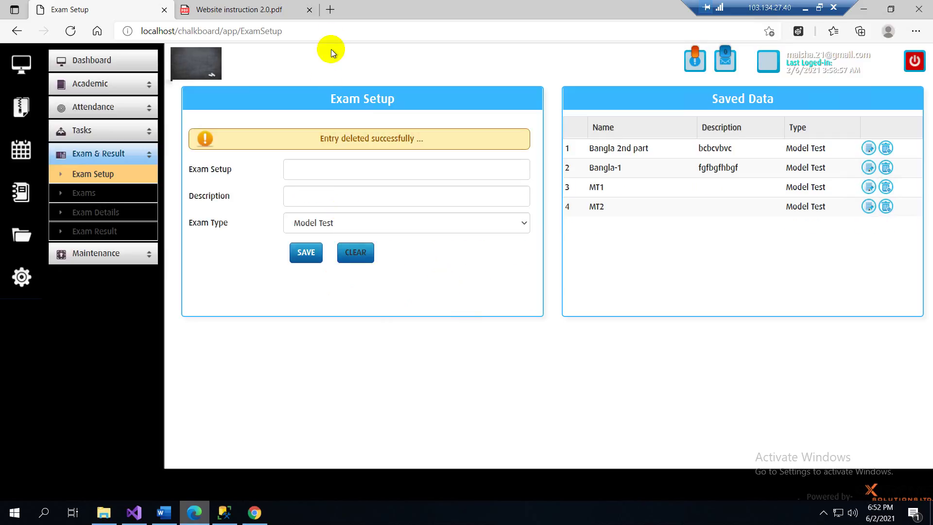
- Reload Exam Setup to show the four remaining Model Test exams
click(329, 30)
click(329, 68)
click(323, 32)
key(Return)
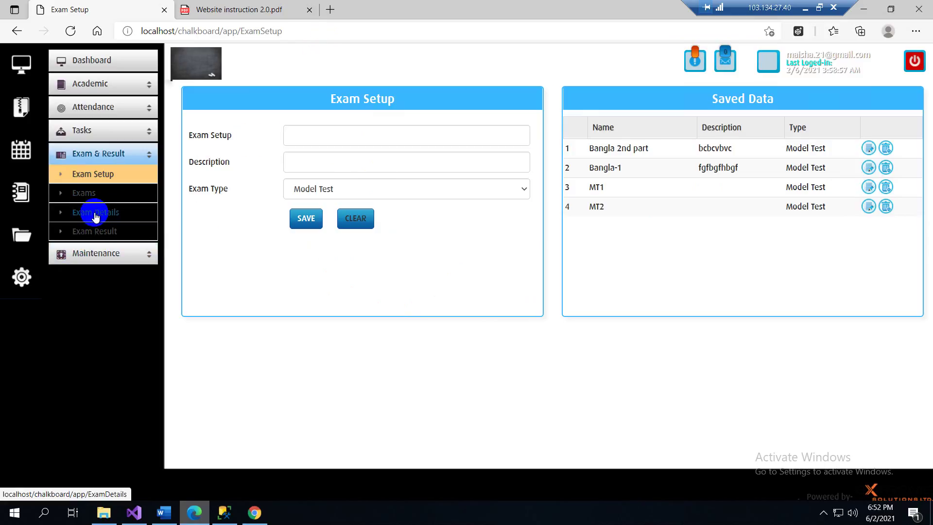
click(102, 233)
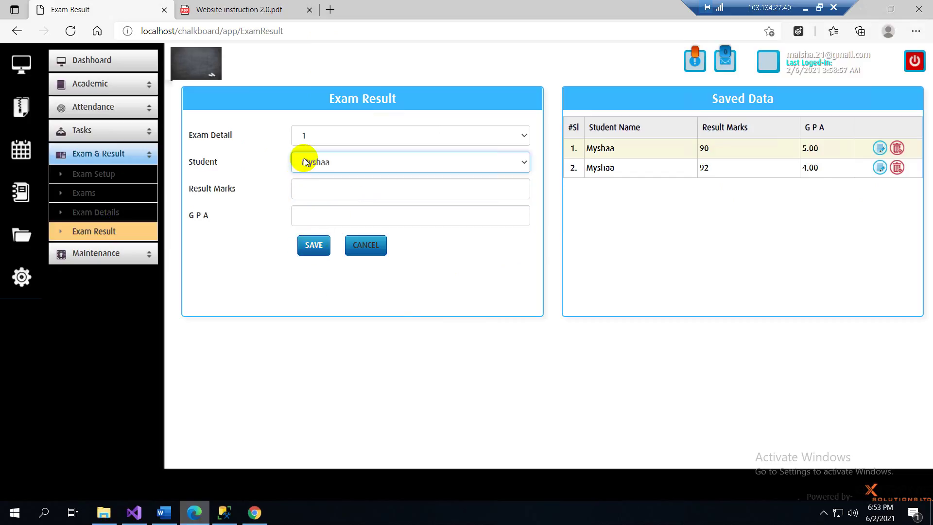
- Save a result of 60 marks with GPA 4.00 for the chosen student under exam detail 3, then reload
click(305, 141)
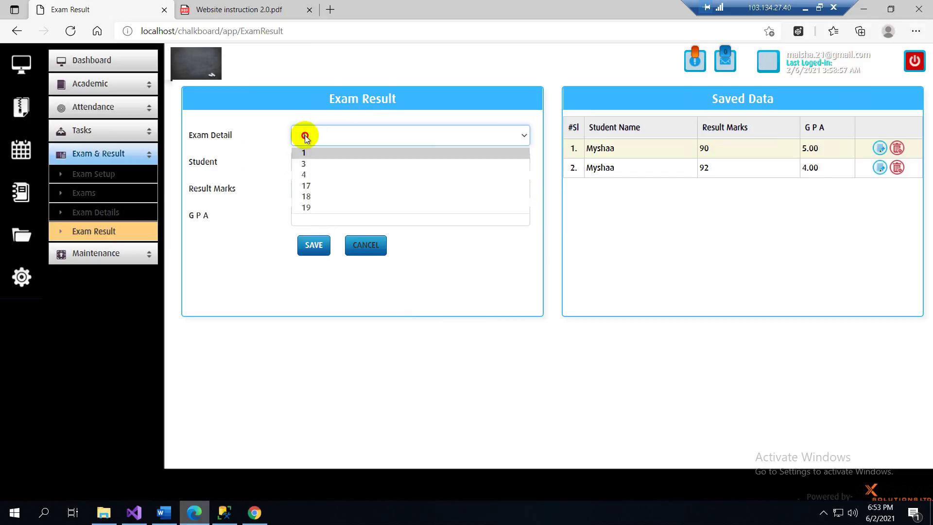
click(307, 164)
click(310, 163)
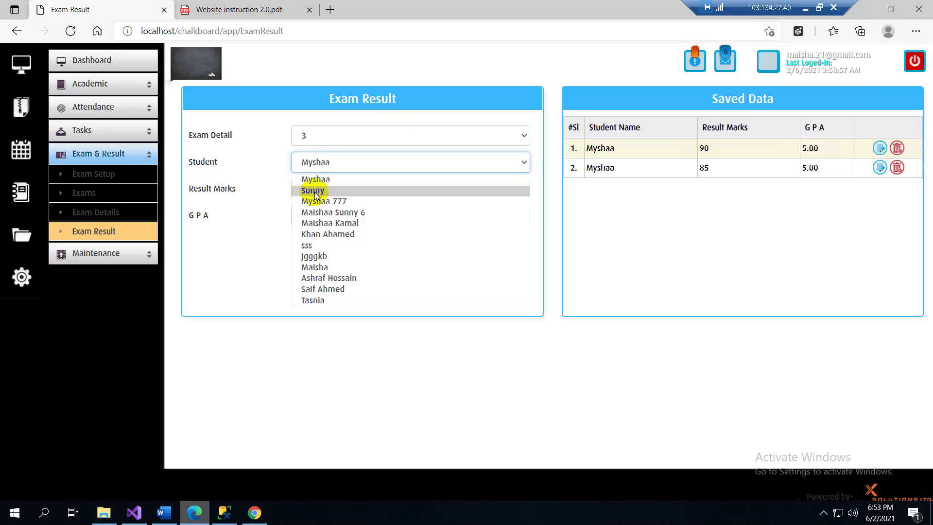
click(313, 191)
click(316, 185)
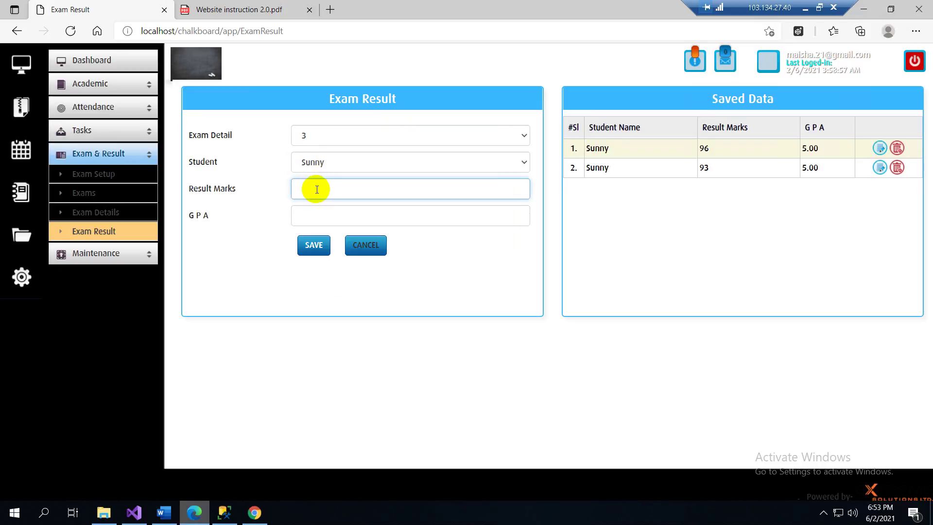
click(313, 217)
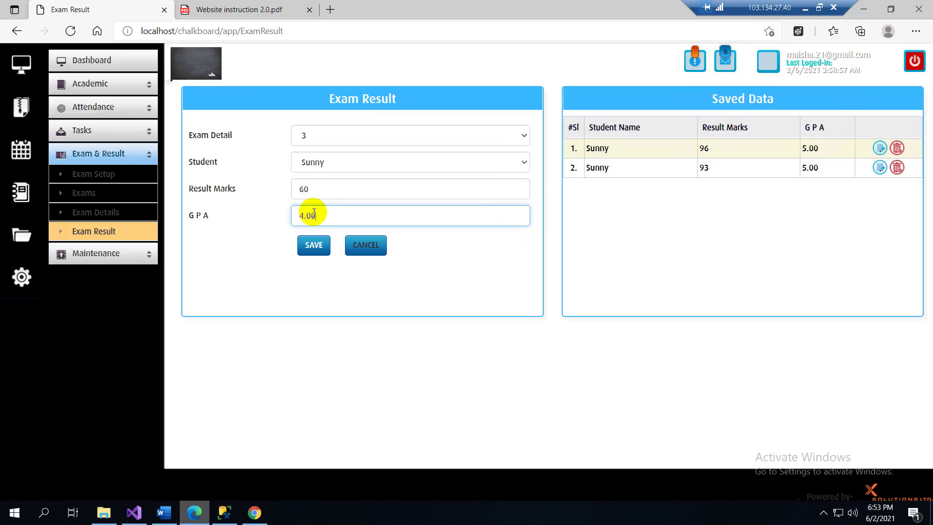
click(310, 246)
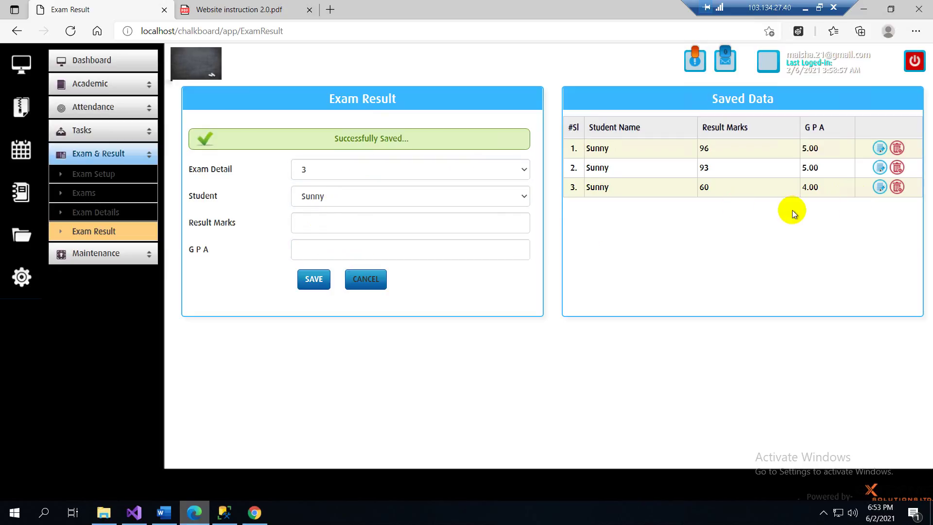
click(381, 34)
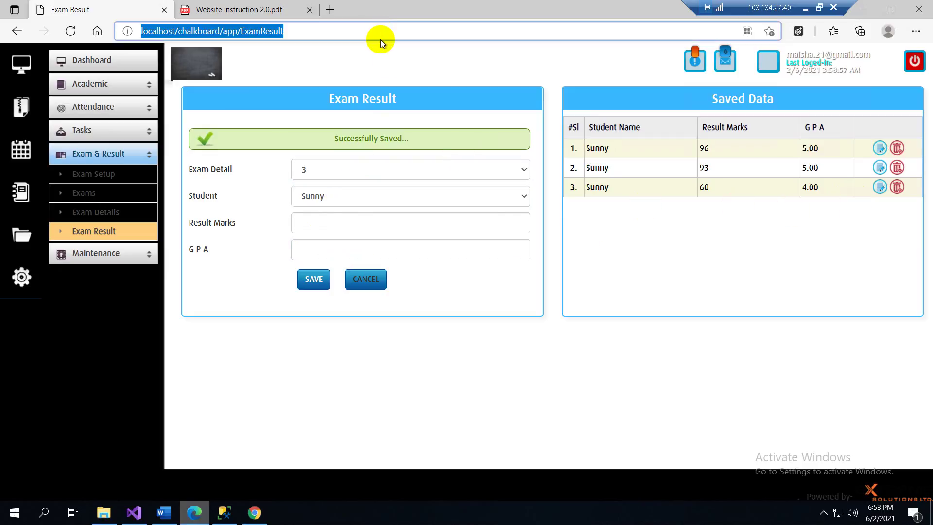
key(Return)
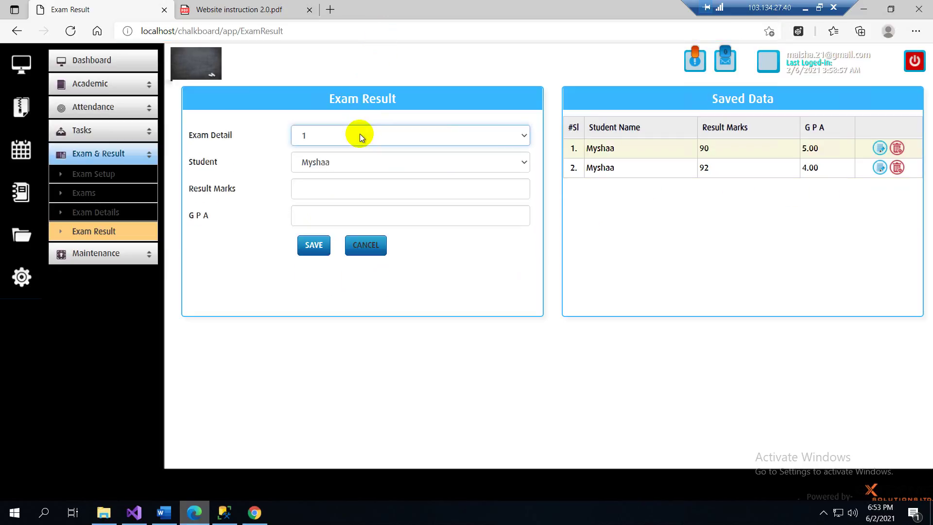
click(360, 136)
- Under exam detail 3, check one student's results, then load the other student's 85-mark, GPA 5.00 result for editing
click(319, 165)
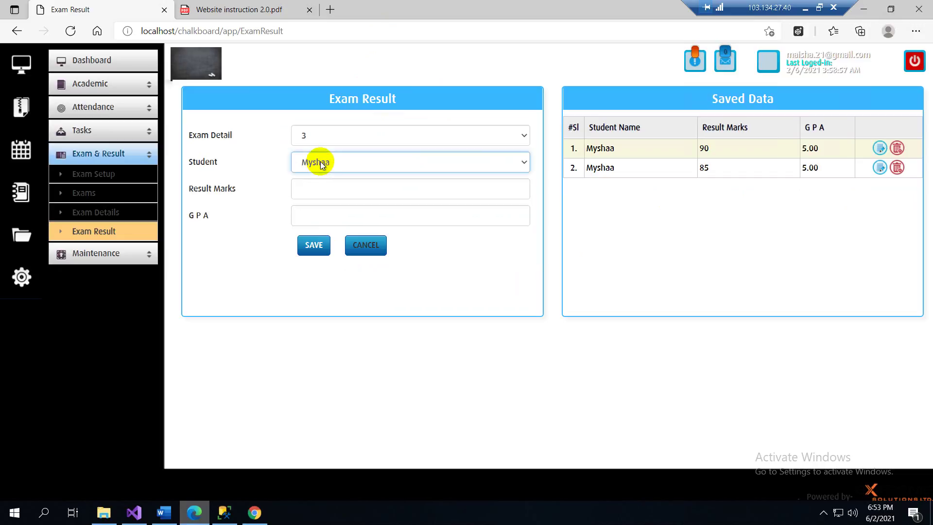
click(321, 168)
click(322, 189)
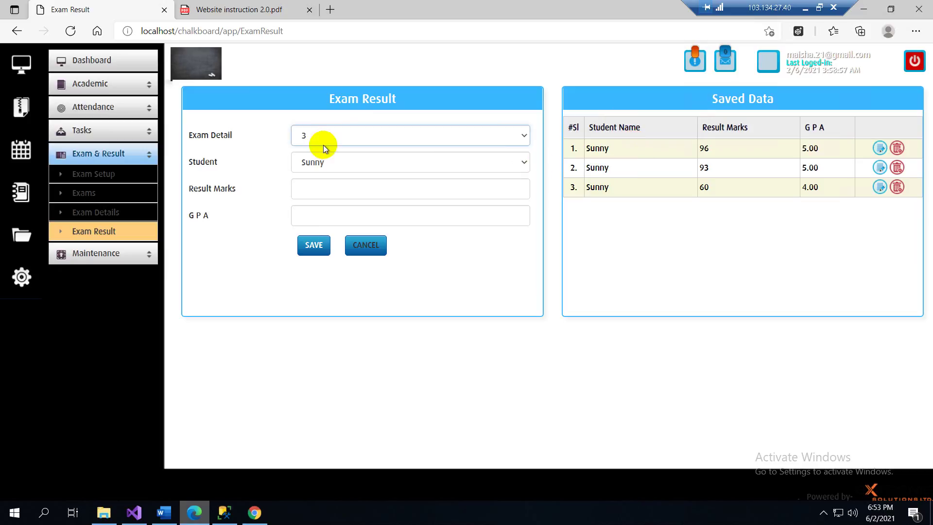
click(323, 162)
click(303, 180)
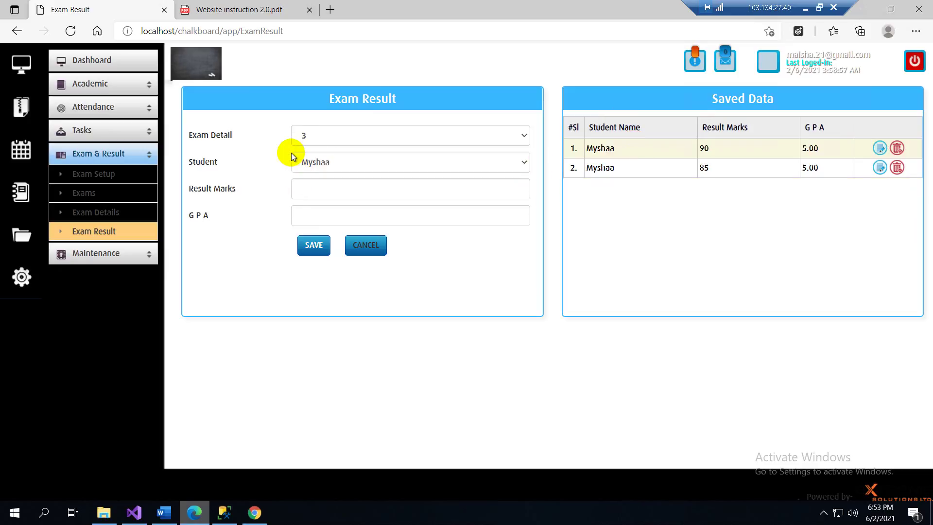
click(880, 167)
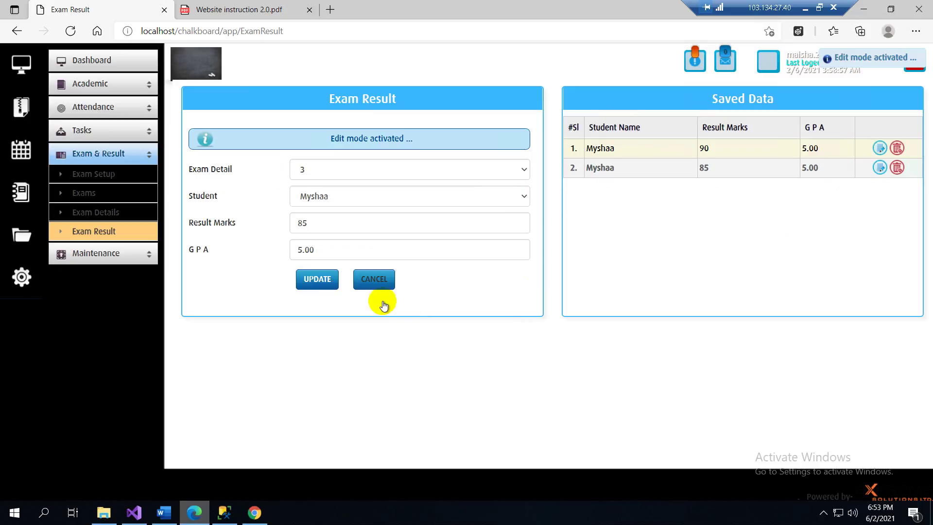
- Change the result to 70 marks and GPA 4.00
click(305, 257)
double_click(302, 221)
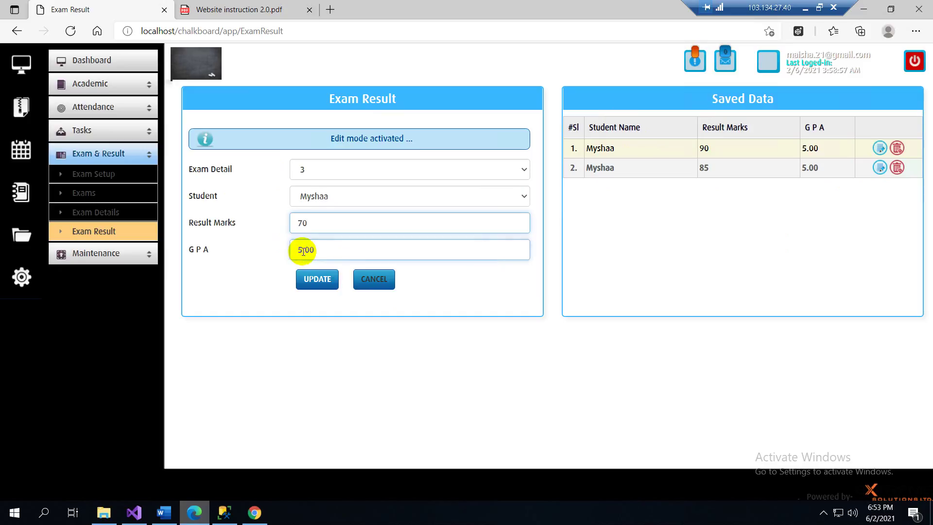
click(303, 250)
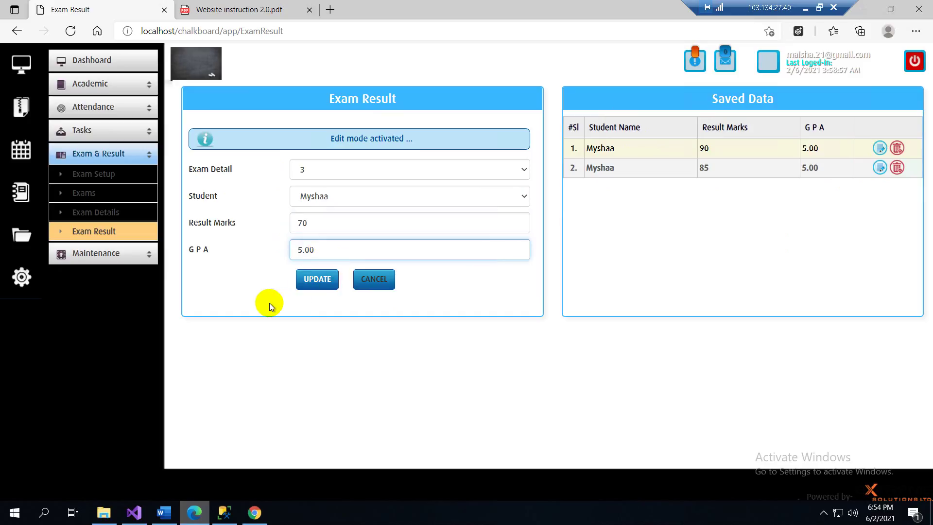
key(BackSpace)
text(4)
- Reassign the result to the 777 student under exam detail 4, update it, and reload
click(303, 195)
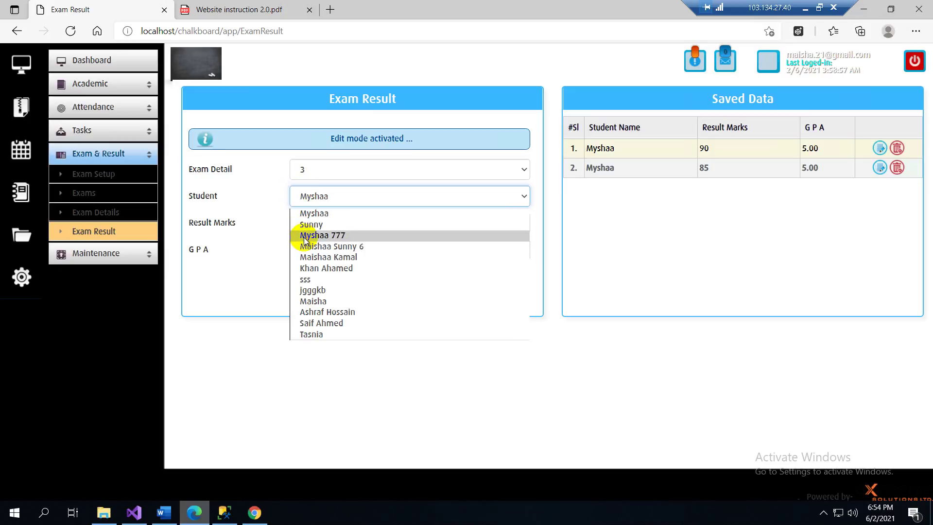
click(305, 237)
click(322, 139)
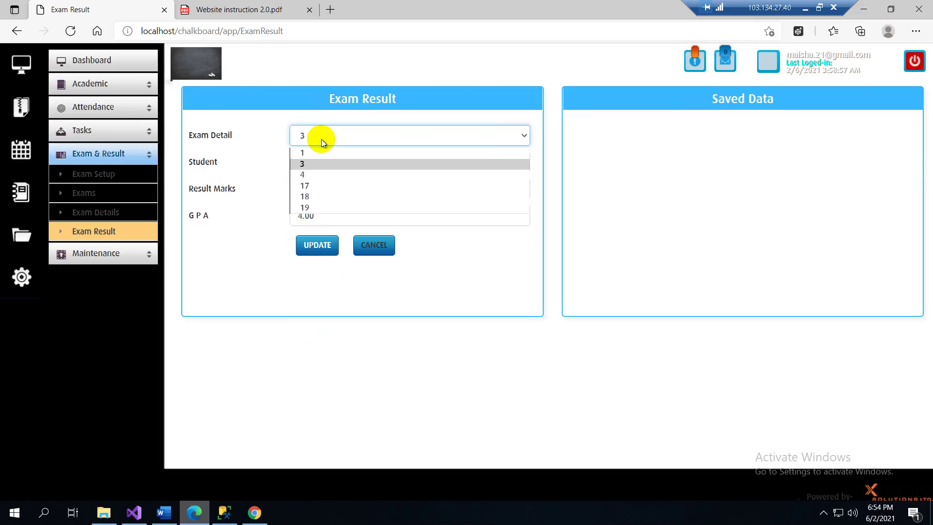
click(316, 175)
click(312, 246)
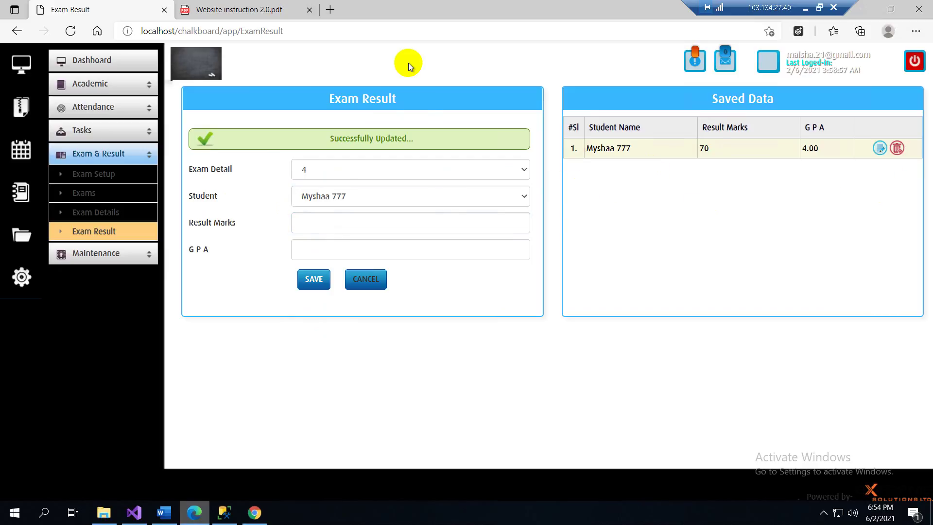
click(416, 36)
key(Return)
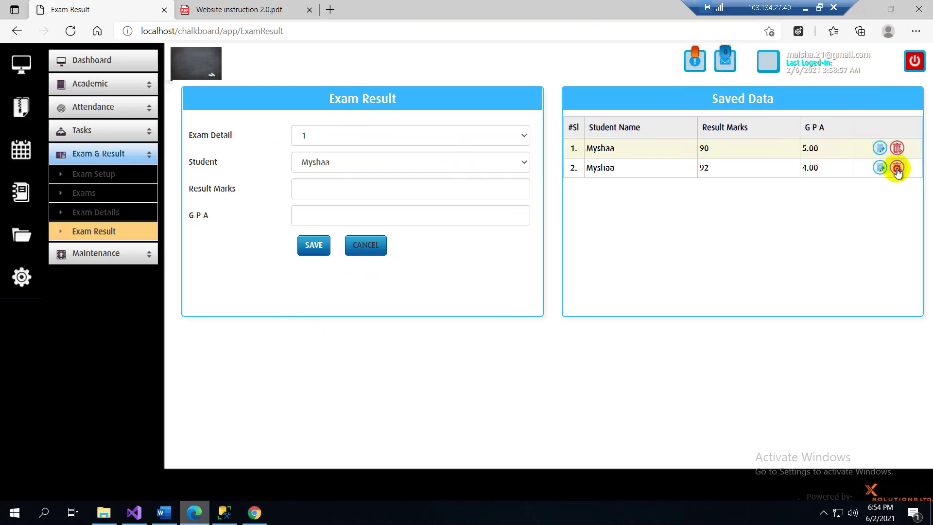
- Delete the 92-mark, GPA 4.00 result under exam detail 1 and reload the page
click(897, 168)
click(483, 288)
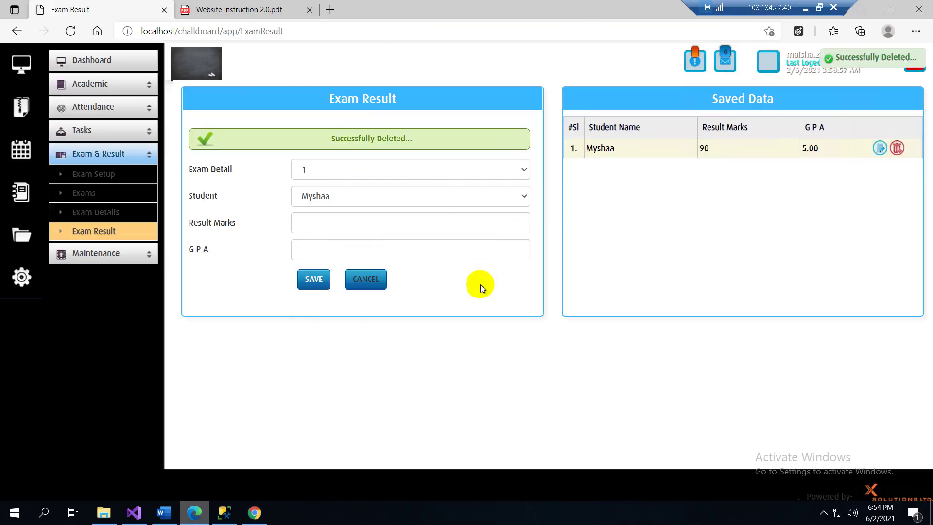
click(398, 34)
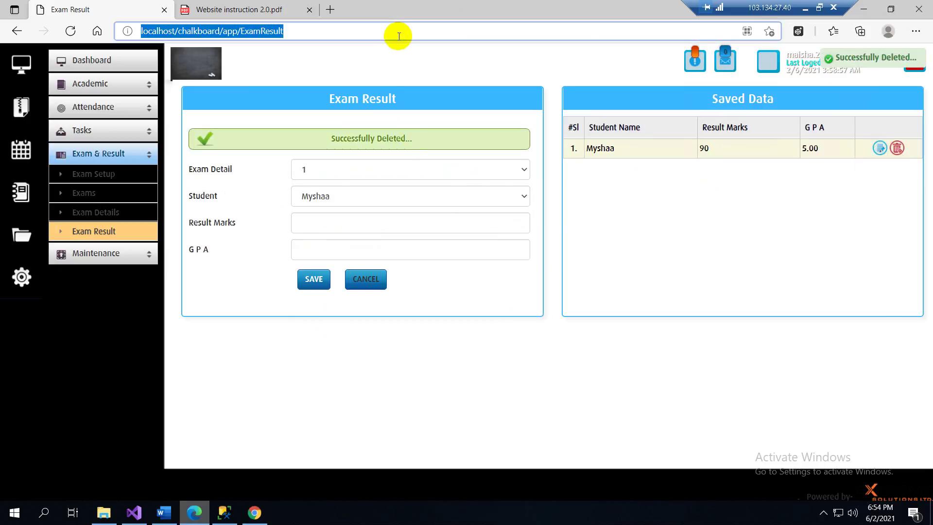
key(Return)
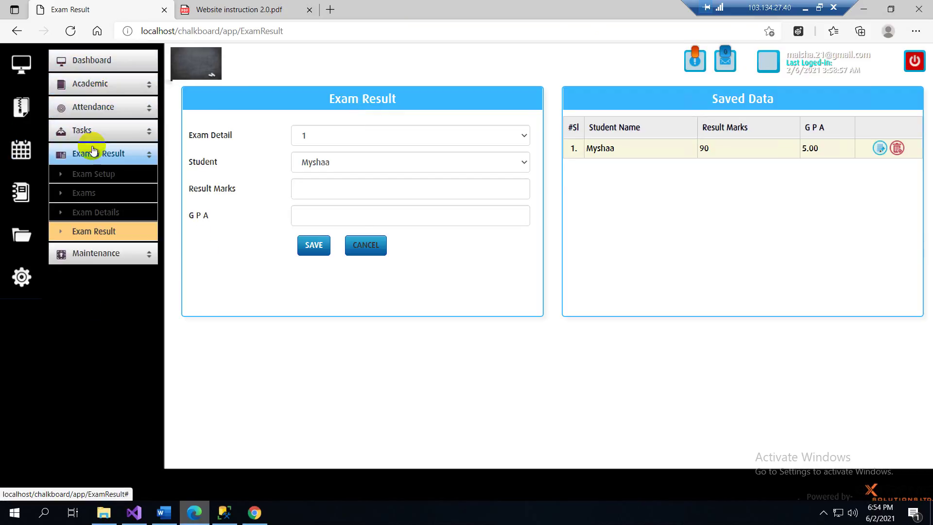
click(88, 91)
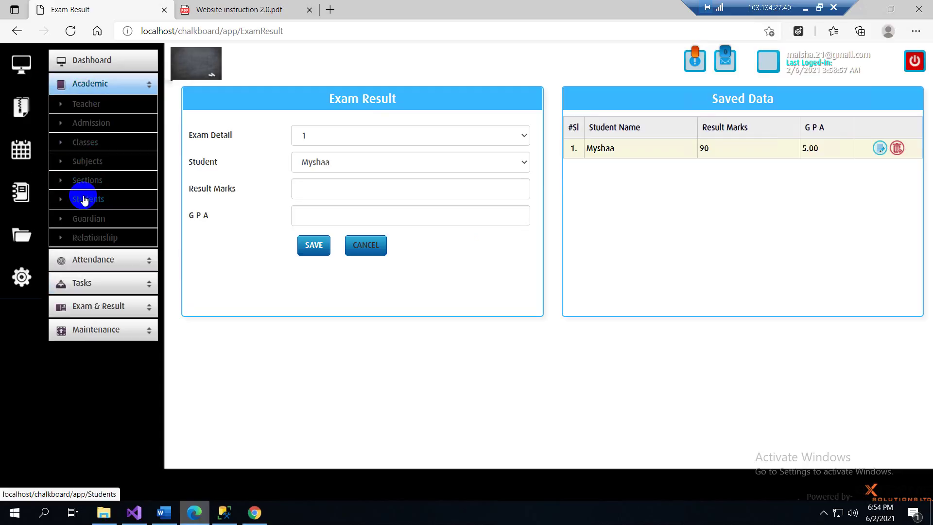
- On the Students page, enter Reg No 333 and the student's name
click(85, 202)
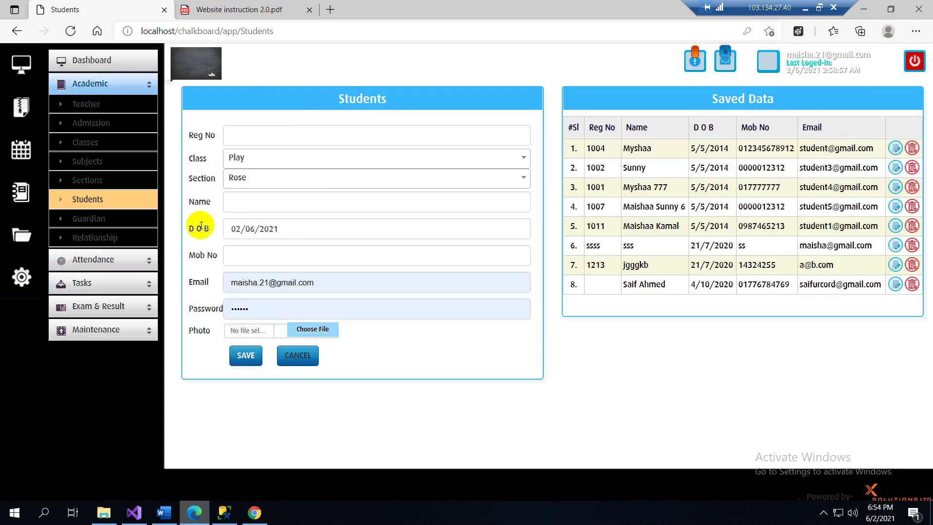
click(246, 136)
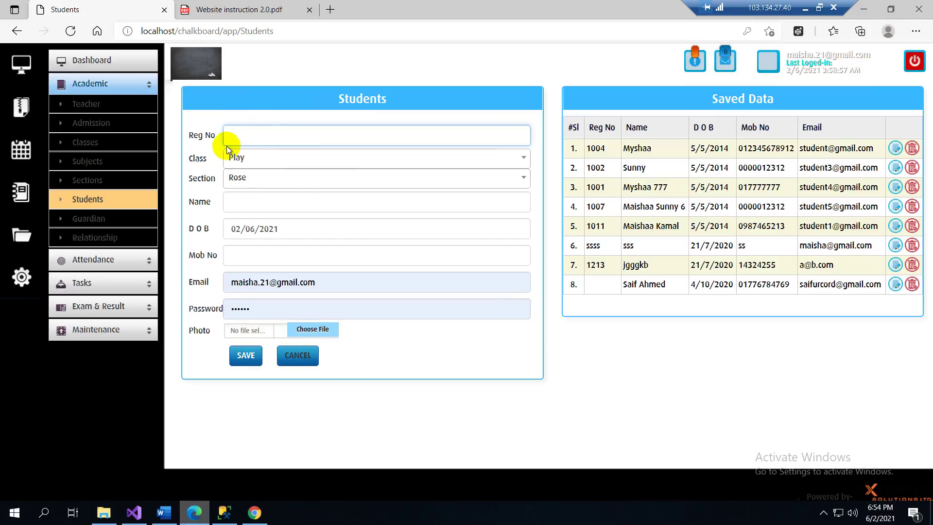
text(333)
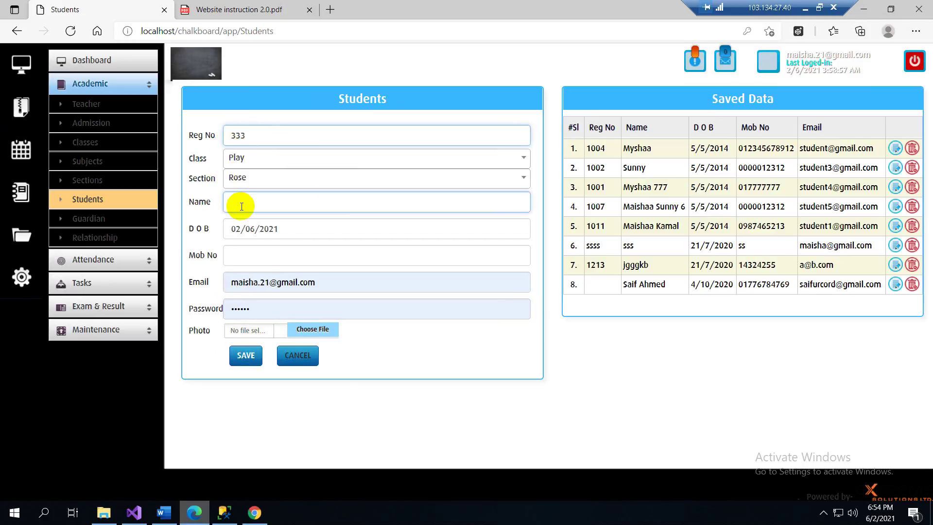
click(242, 206)
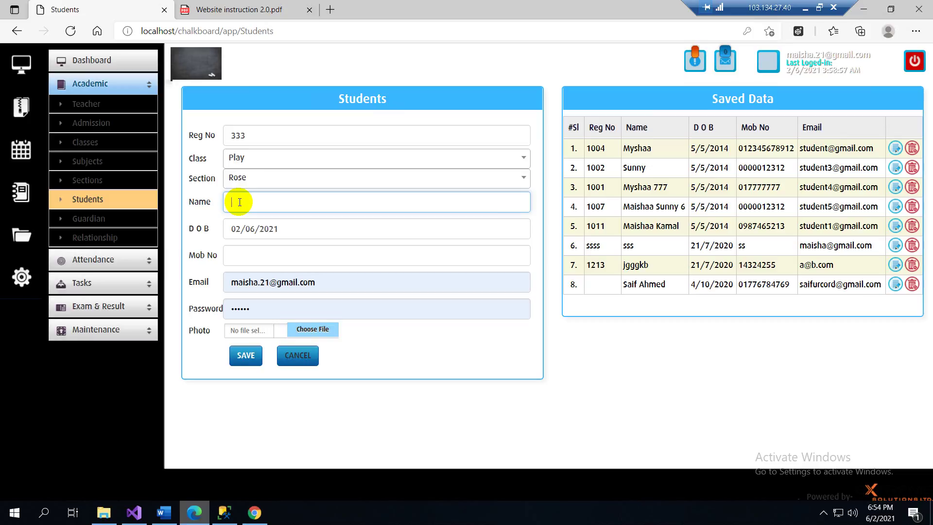
text(Mo)
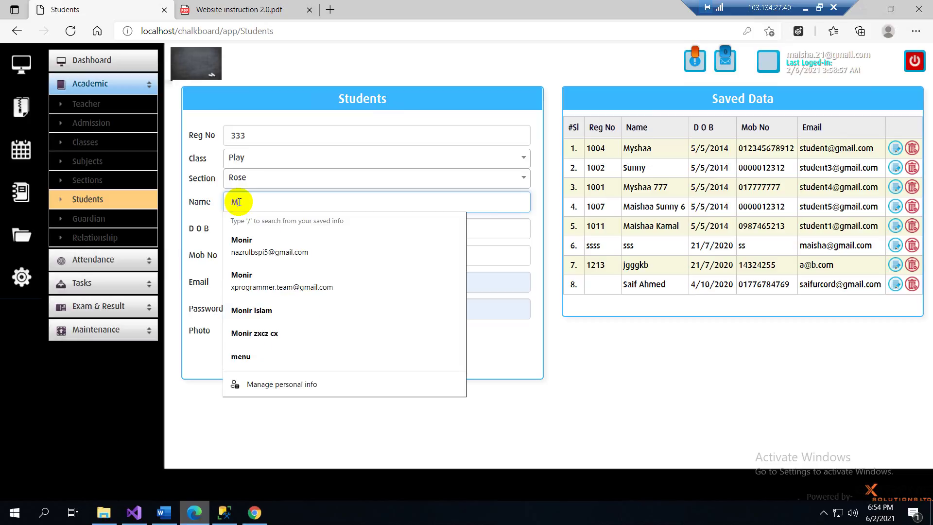
text(ni)
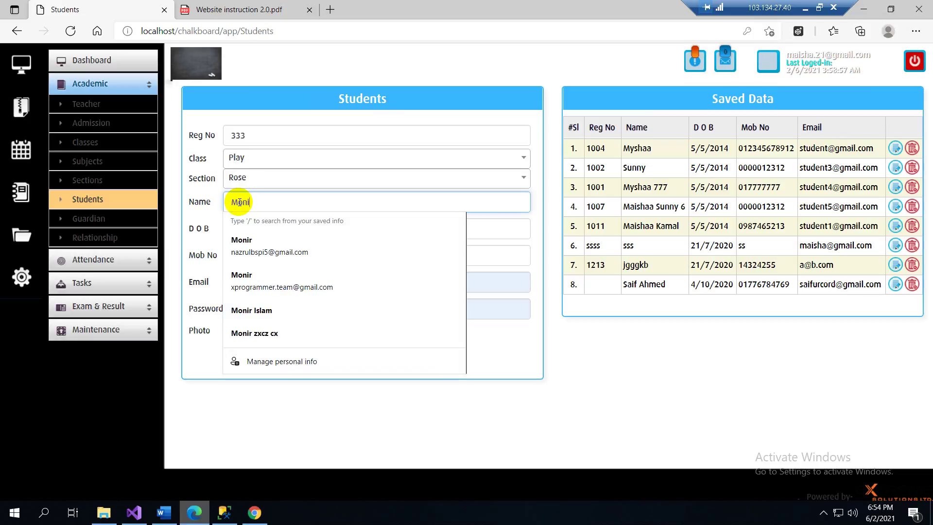
click(536, 240)
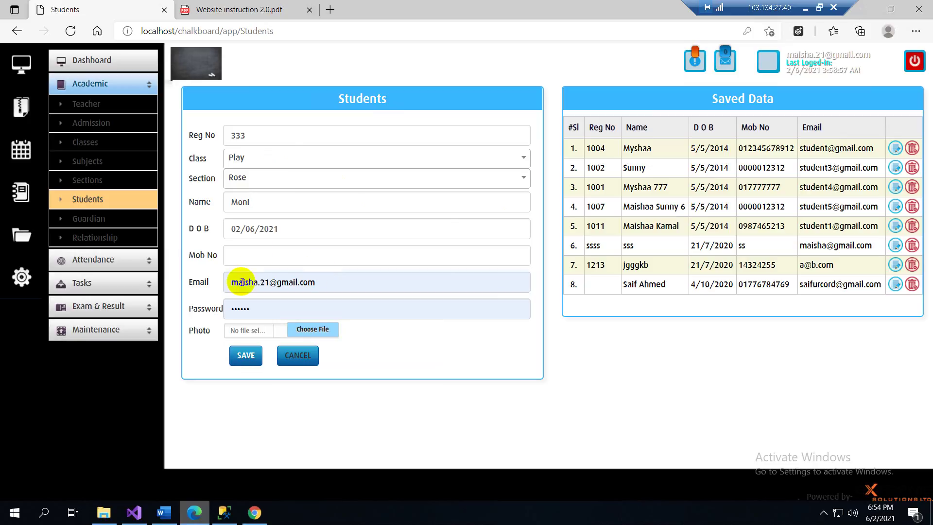
- Fill in the student's mobile number, e-mail and password, then save the record
click(241, 264)
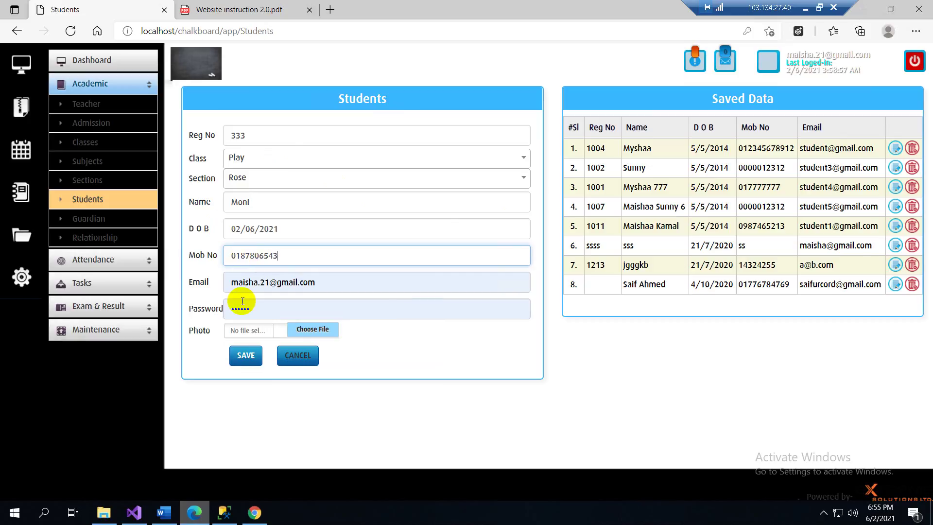
double_click(236, 282)
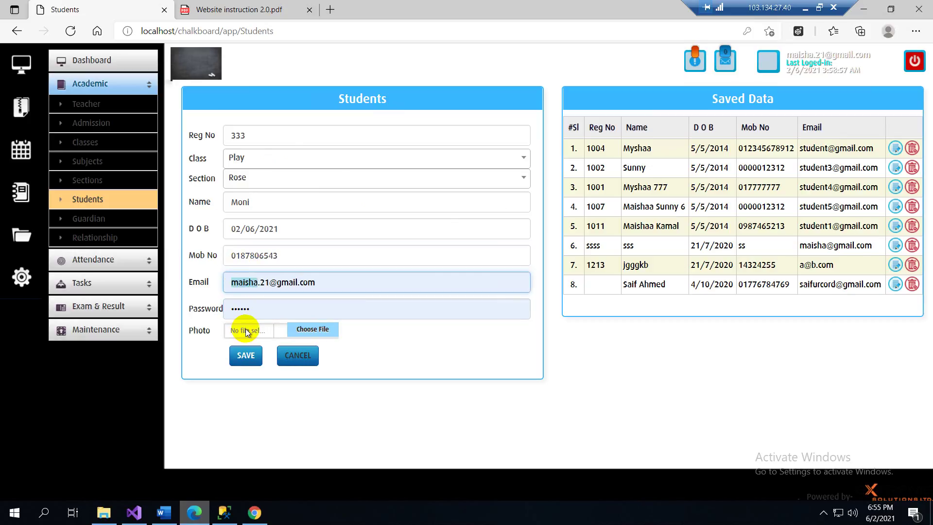
text(moni)
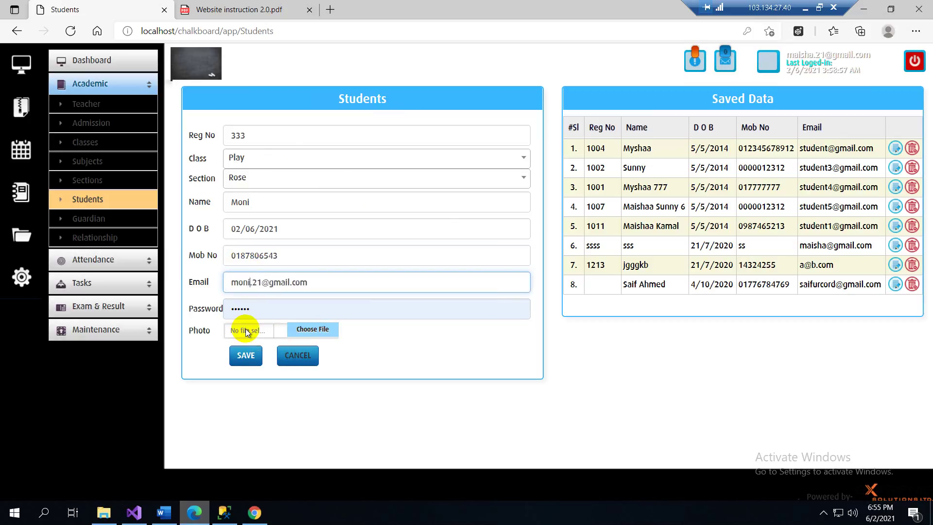
click(214, 308)
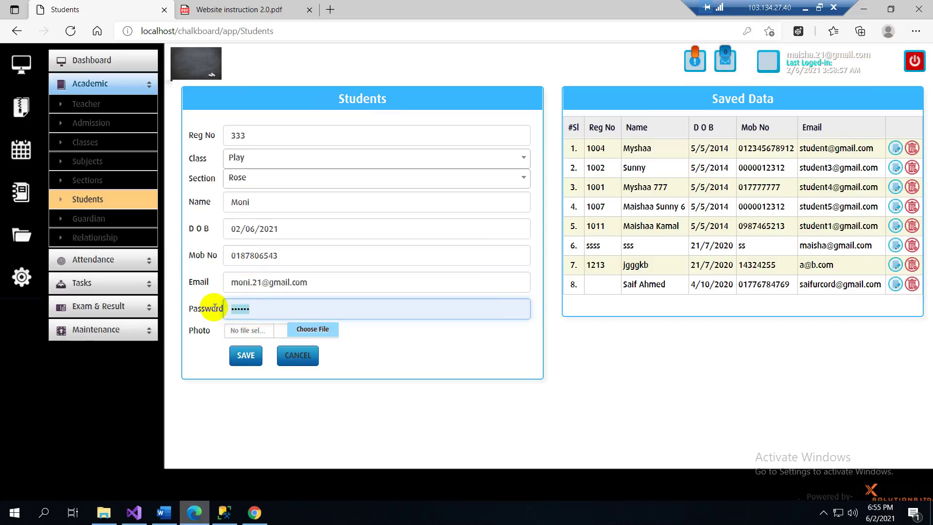
text(12345678)
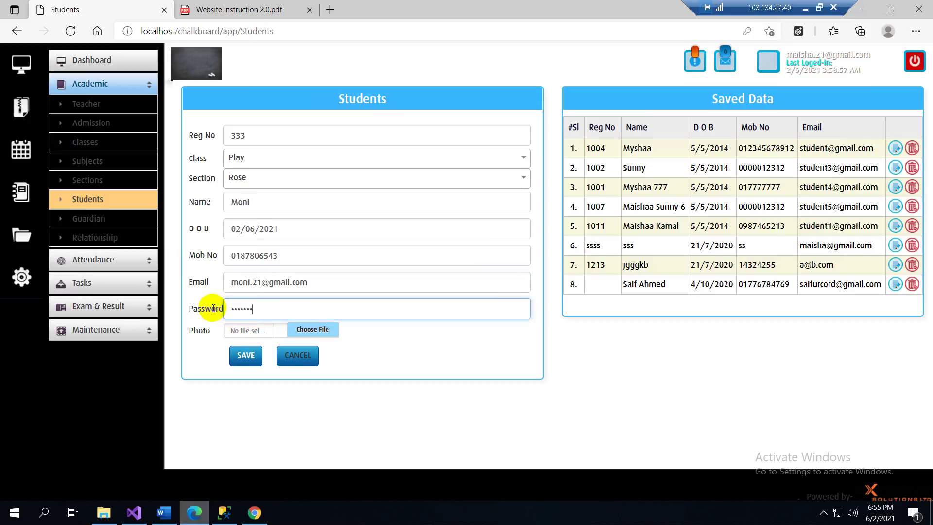
click(242, 359)
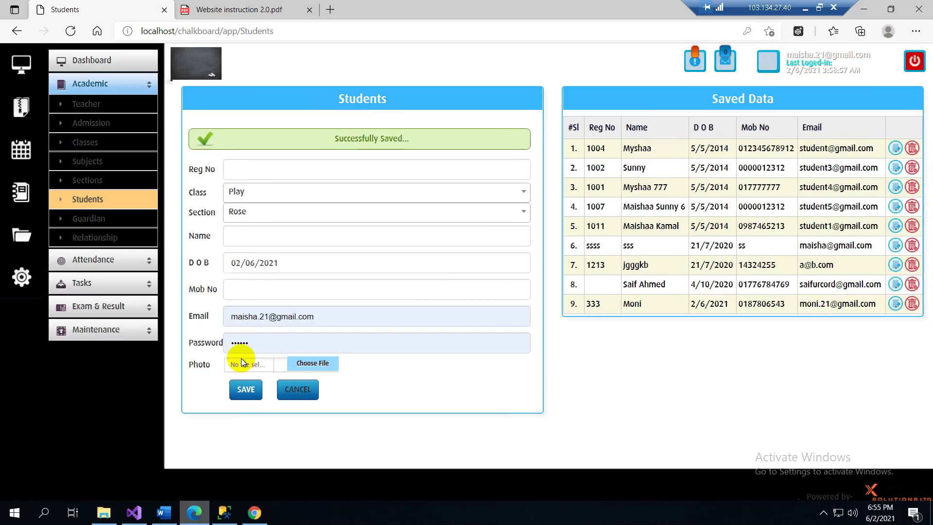
click(266, 31)
- Reload the Students page, minimize the remote session, and reveal the hidden taskbar icons
key(Return)
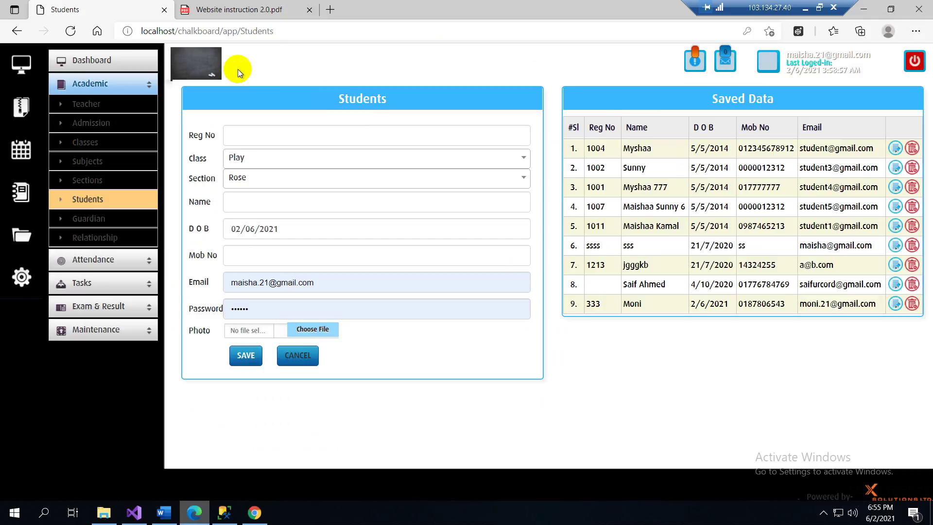
click(806, 8)
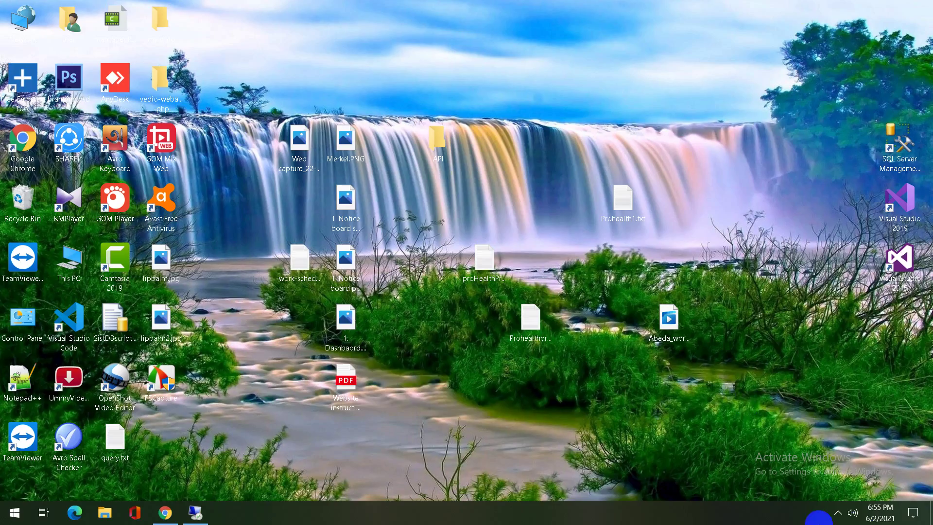
click(838, 513)
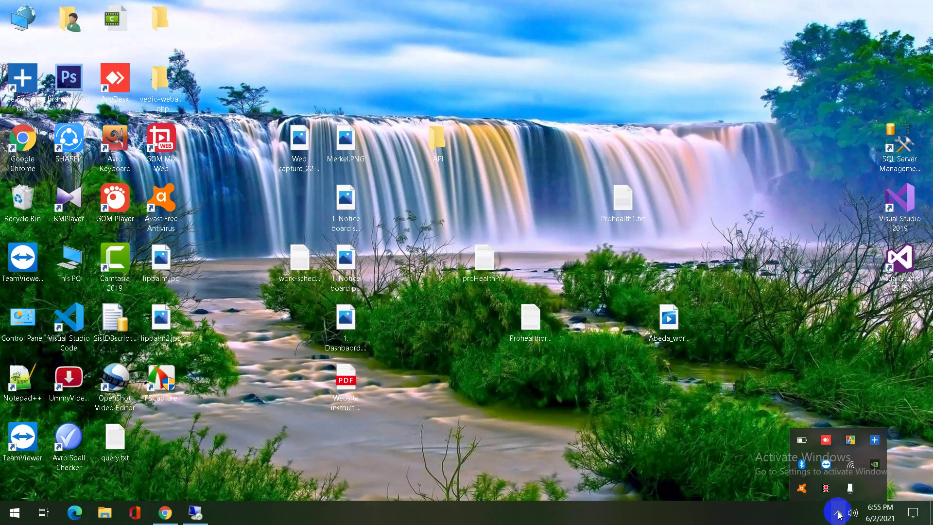